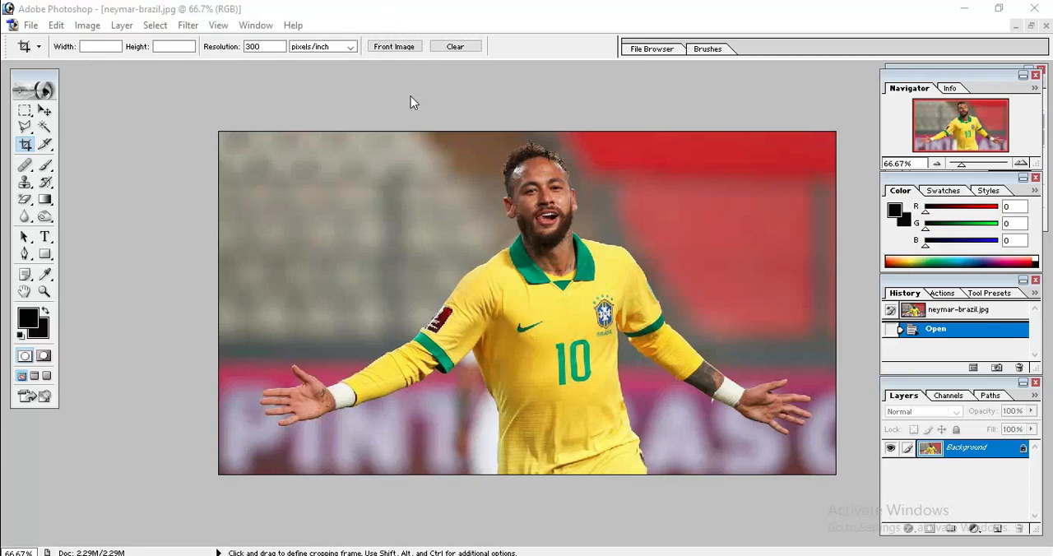
# Set the Crop tool's size to 3.5 in wide by 5 in high.
pyautogui.click(83, 49)
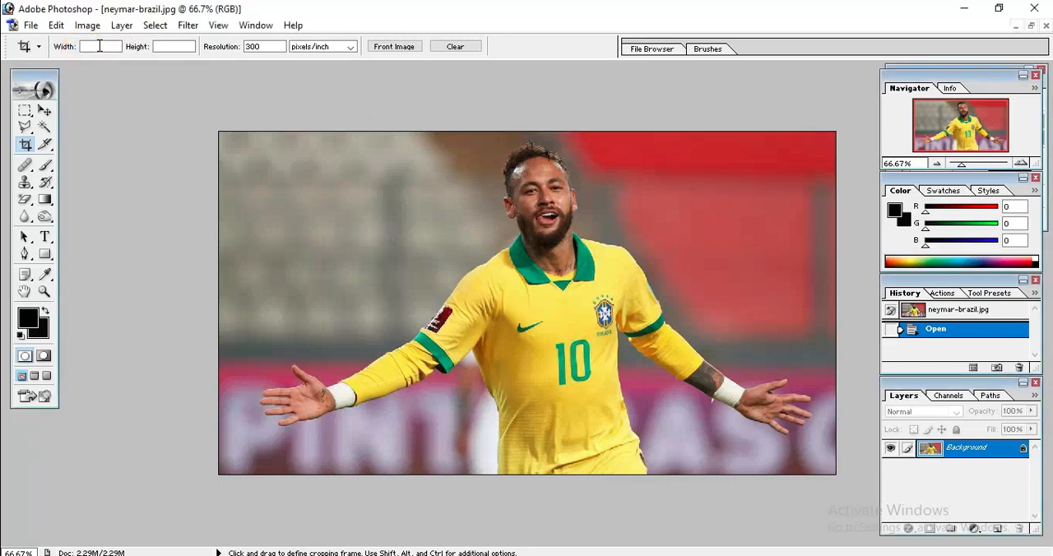
pyautogui.click(24, 111)
pyautogui.click(25, 144)
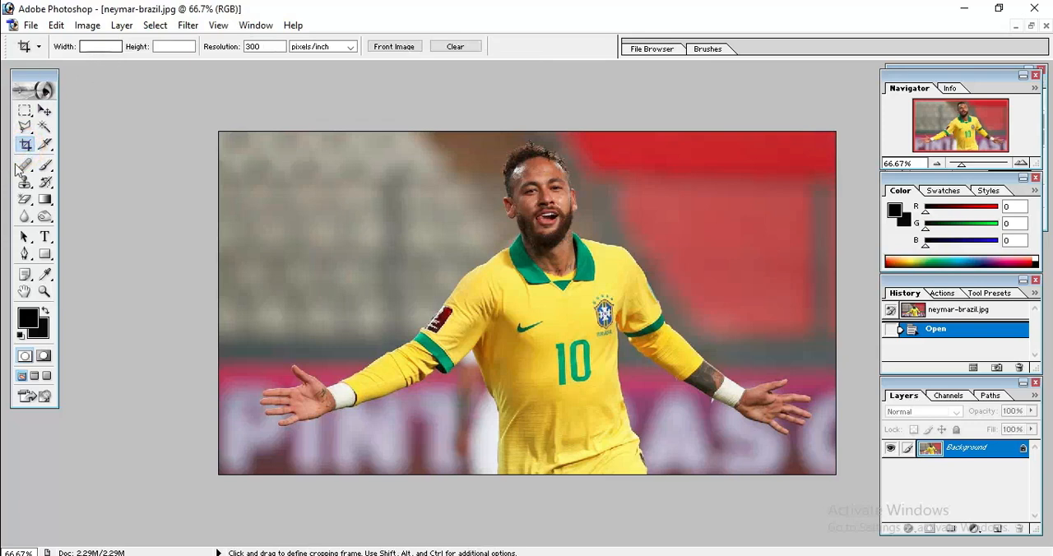
pyautogui.click(108, 47)
pyautogui.click(171, 47)
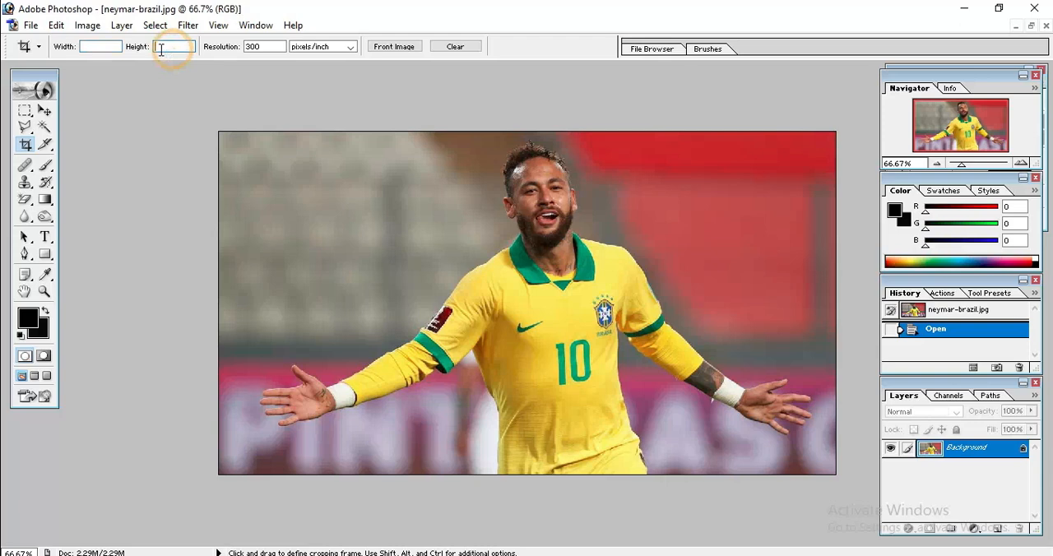
pyautogui.click(96, 47)
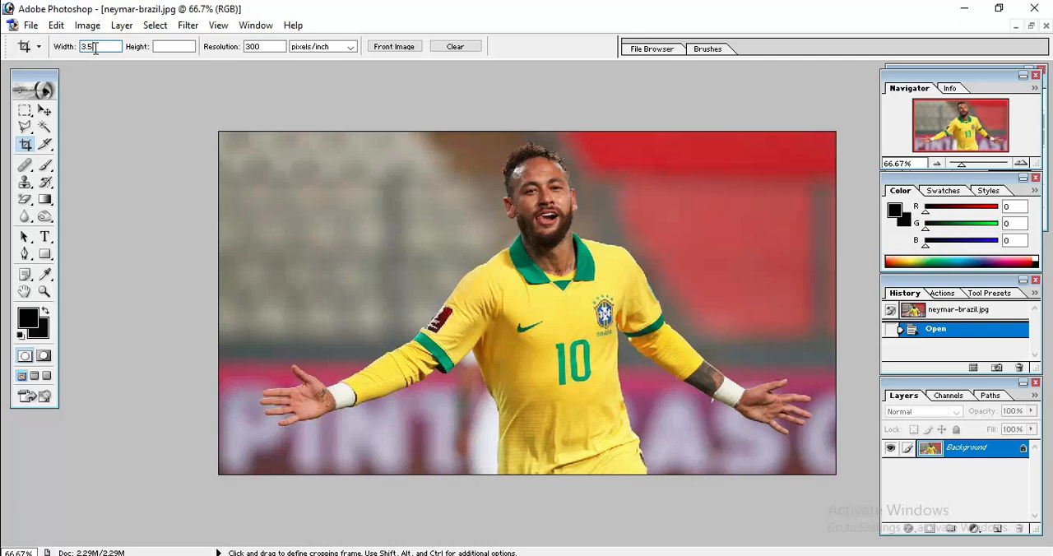
pyautogui.click(164, 47)
# Crop the photo at 3.5 x 5 in, centring the frame on the player over the full image height.
pyautogui.moveTo(410, 131); pyautogui.dragTo(853, 494)
pyautogui.moveTo(556, 366); pyautogui.dragTo(574, 368)
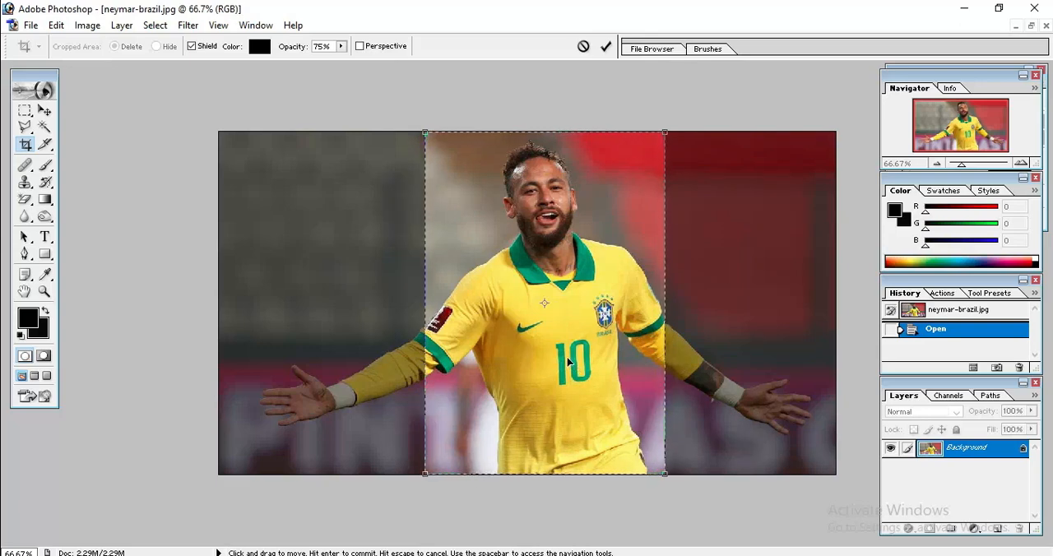
pyautogui.press('Return')
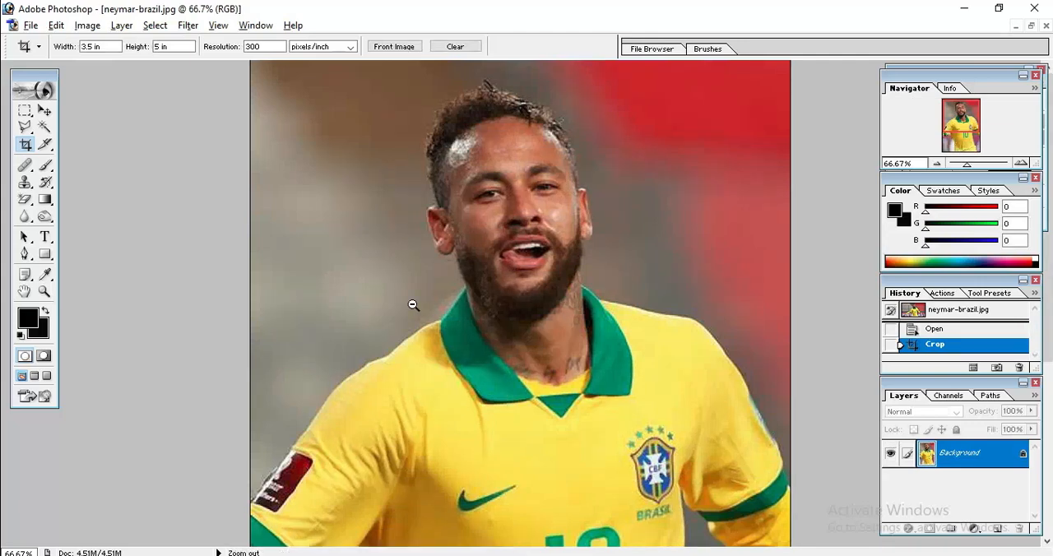
pyautogui.hotkey('ctrl', '-')
pyautogui.hotkey('ctrl', '-')
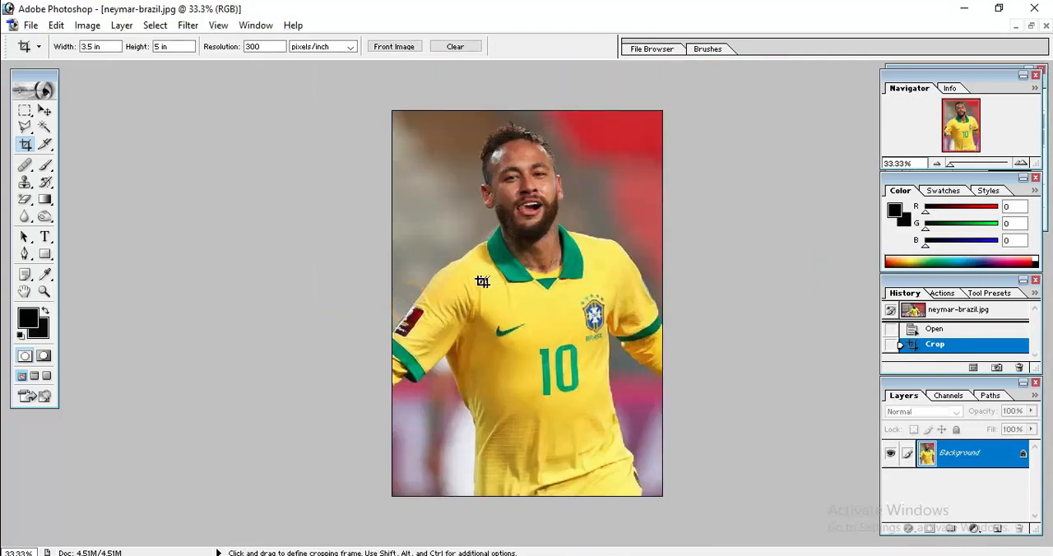
pyautogui.press('ctrl')
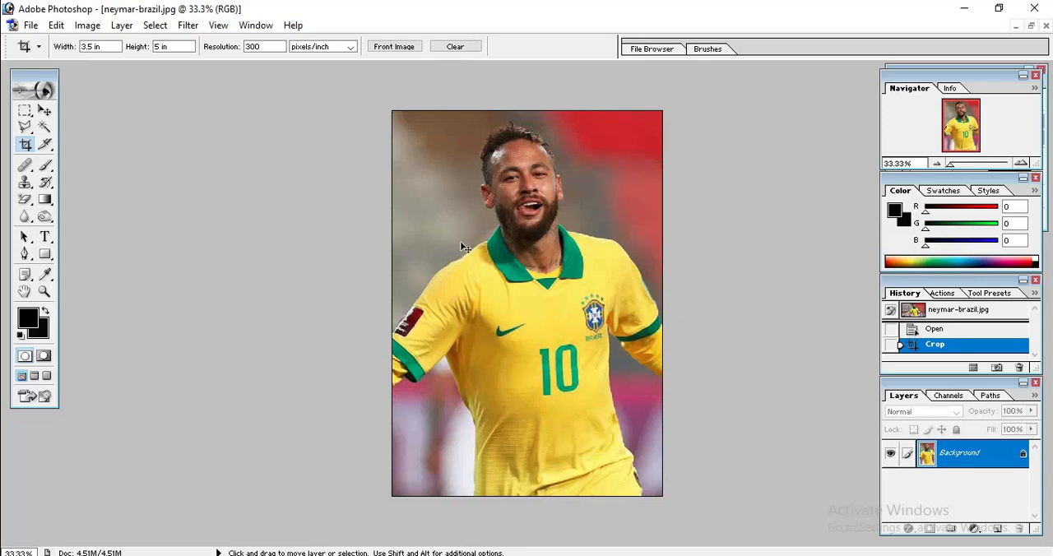
# Undo the 3.5 x 5 in crop.
pyautogui.hotkey('ctrl', 'z')
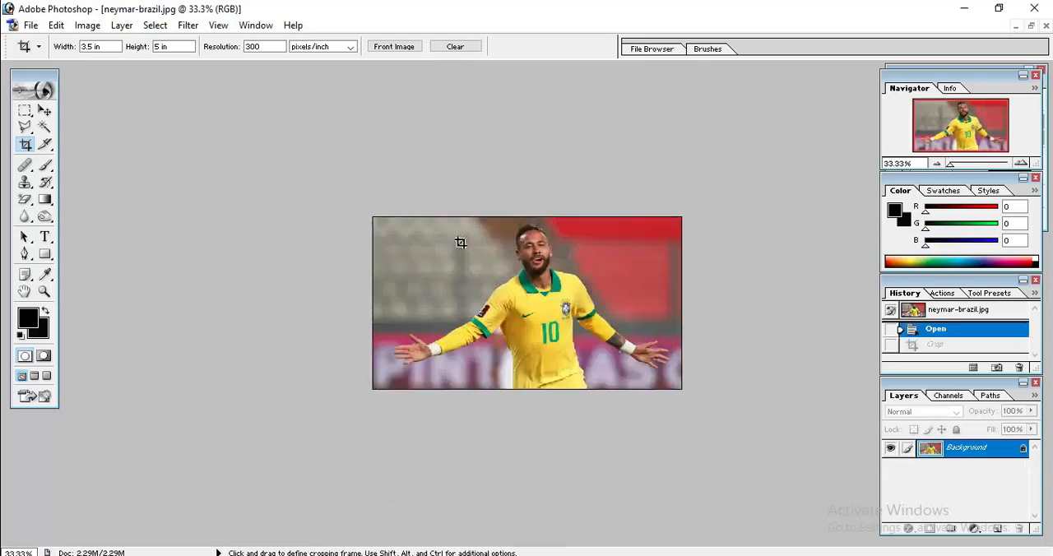
pyautogui.hotkey('ctrl', 'space')
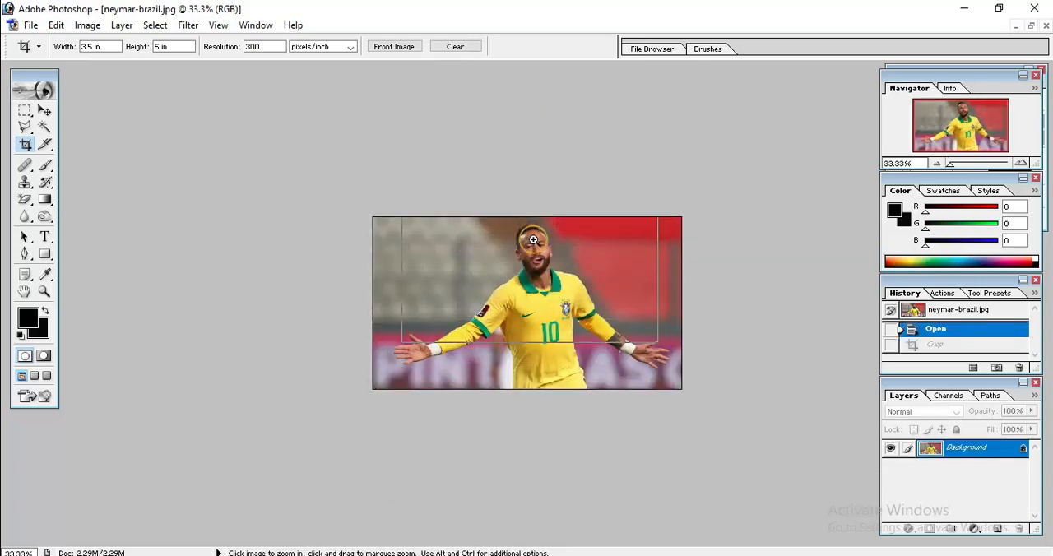
pyautogui.click(532, 240)
pyautogui.click(504, 172)
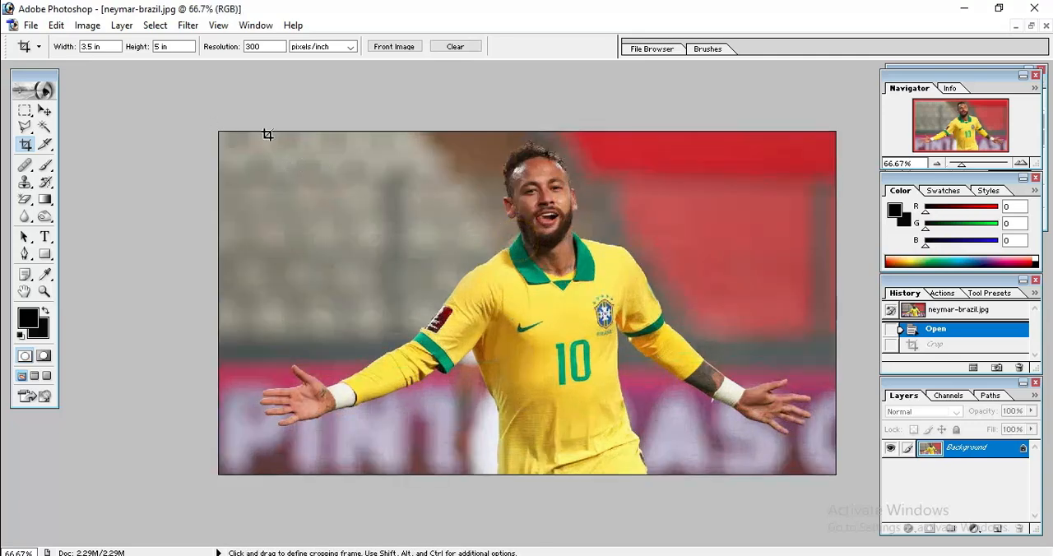
# Change the Crop tool's size to 4 in wide by 6 in high.
pyautogui.moveTo(113, 46); pyautogui.dragTo(38, 49)
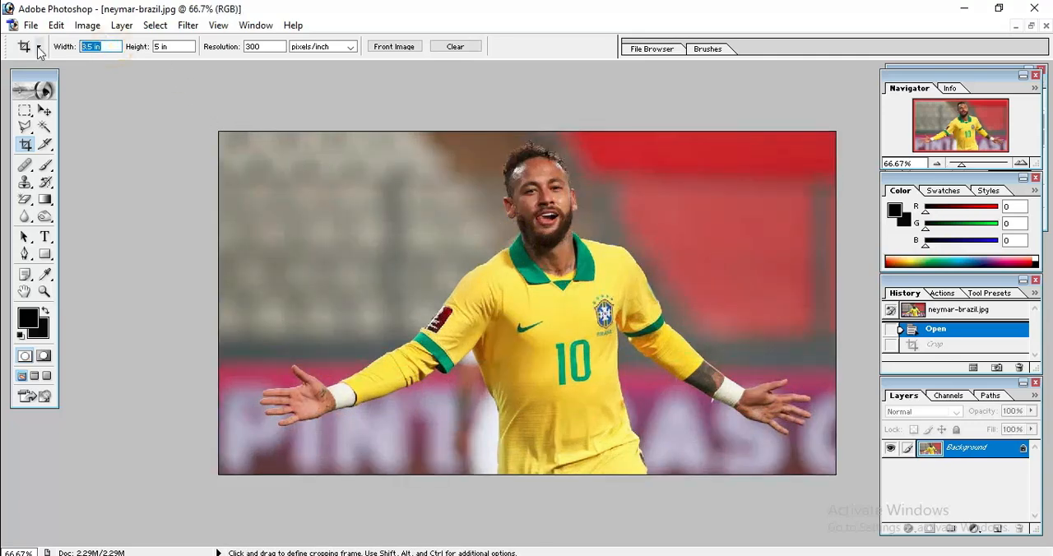
pyautogui.press('BackSpace')
pyautogui.moveTo(178, 46); pyautogui.dragTo(156, 58)
pyautogui.press('BackSpace')
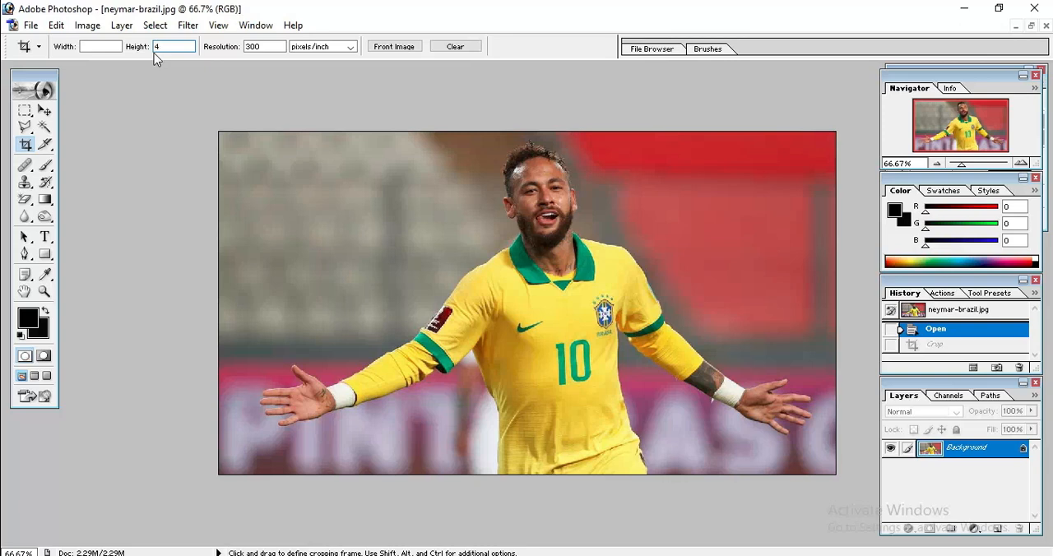
pyautogui.click(120, 46)
pyautogui.write('4')
pyautogui.click(178, 47)
pyautogui.write('6')
# Crop the photo around the player at 4 x 6 in and undo the crop.
pyautogui.moveTo(372, 132); pyautogui.dragTo(831, 354)
pyautogui.moveTo(471, 267); pyautogui.dragTo(567, 266)
pyautogui.press('Return')
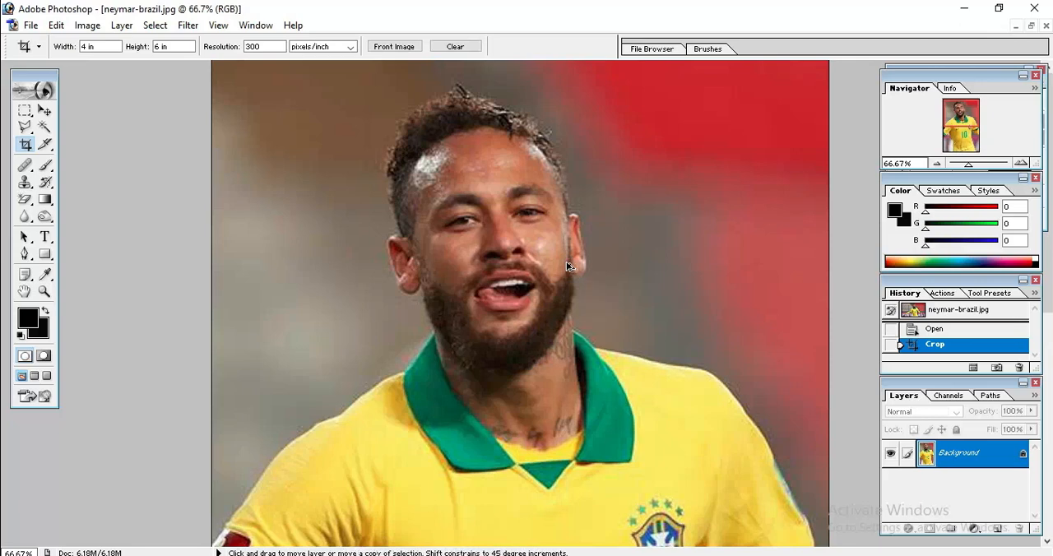
pyautogui.hotkey('ctrl', 'alt', 'z')
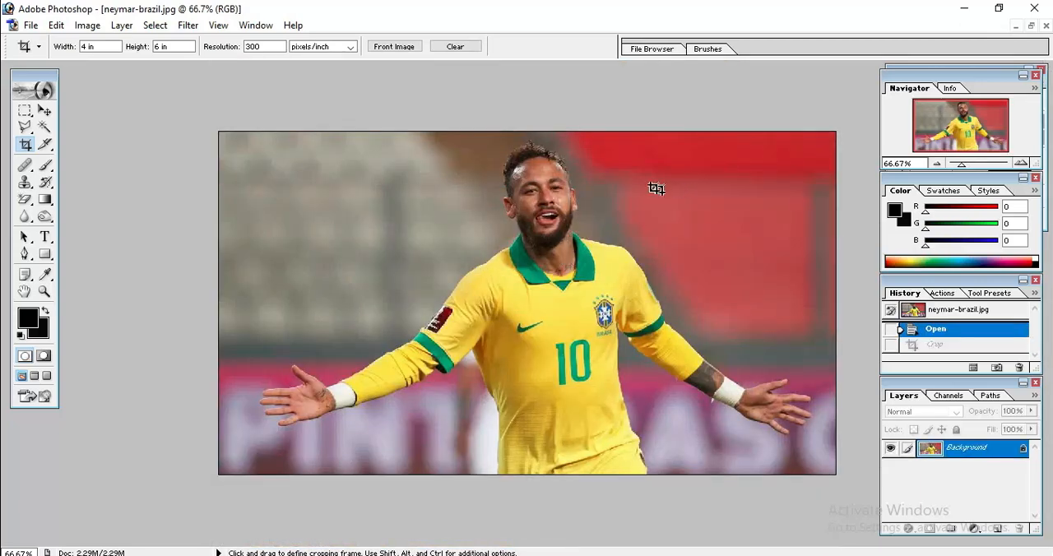
# Change the Crop tool's size to 5 in wide by 7 in high.
pyautogui.click(94, 46)
pyautogui.moveTo(172, 47); pyautogui.dragTo(92, 49)
pyautogui.press('BackSpace')
pyautogui.click(96, 47)
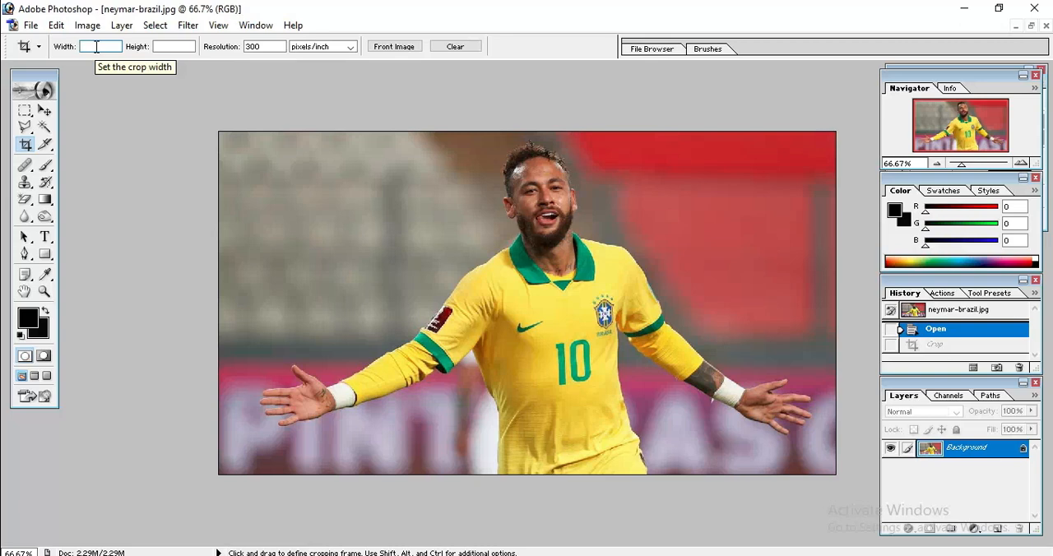
pyautogui.write('5')
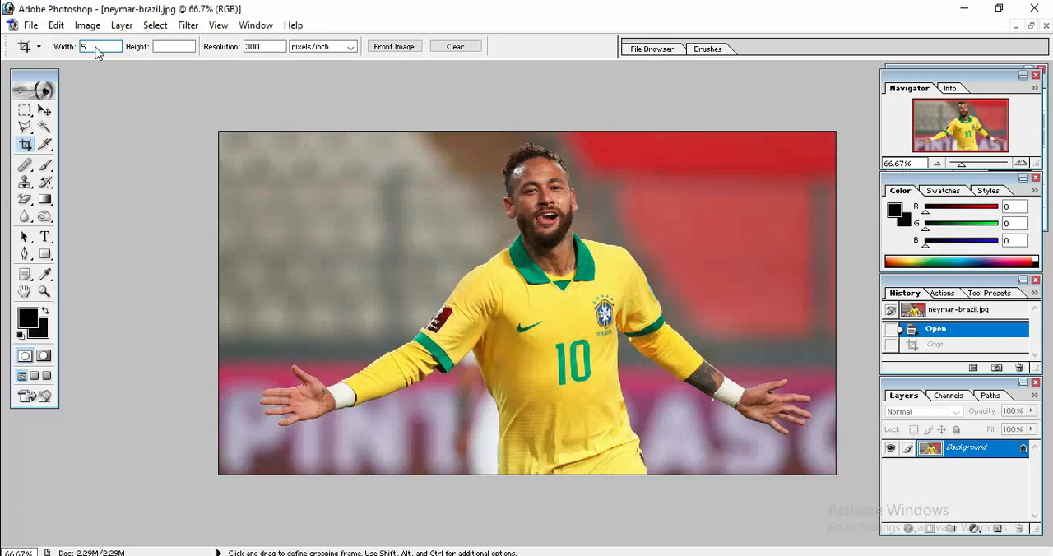
pyautogui.click(169, 46)
pyautogui.write('7')
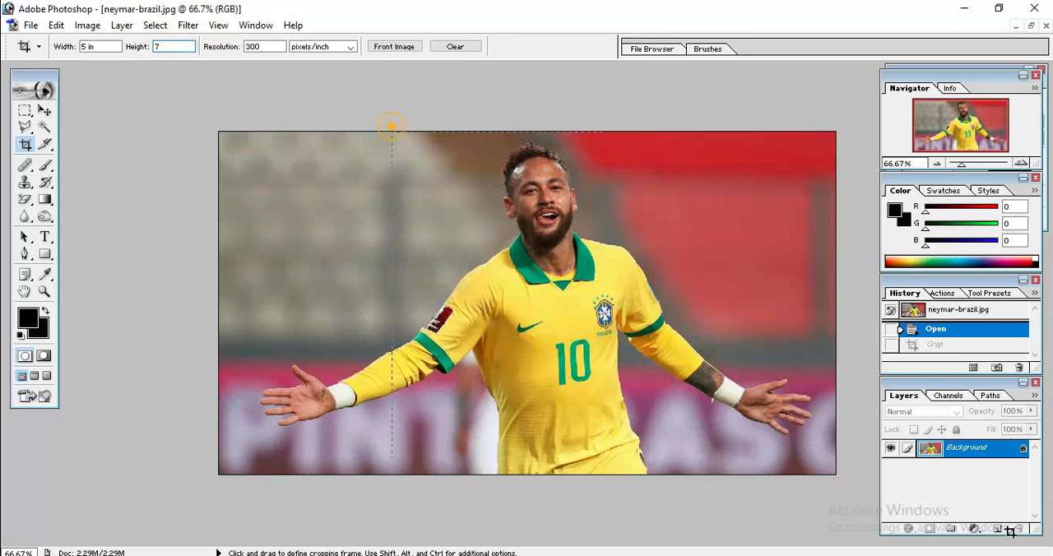
# Crop the photo around the player at 5 x 7 in and undo the crop.
pyautogui.moveTo(392, 131)
pyautogui.mouseDown()
pyautogui.moveTo(613, 416)
pyautogui.moveTo(642, 415)
pyautogui.mouseUp()
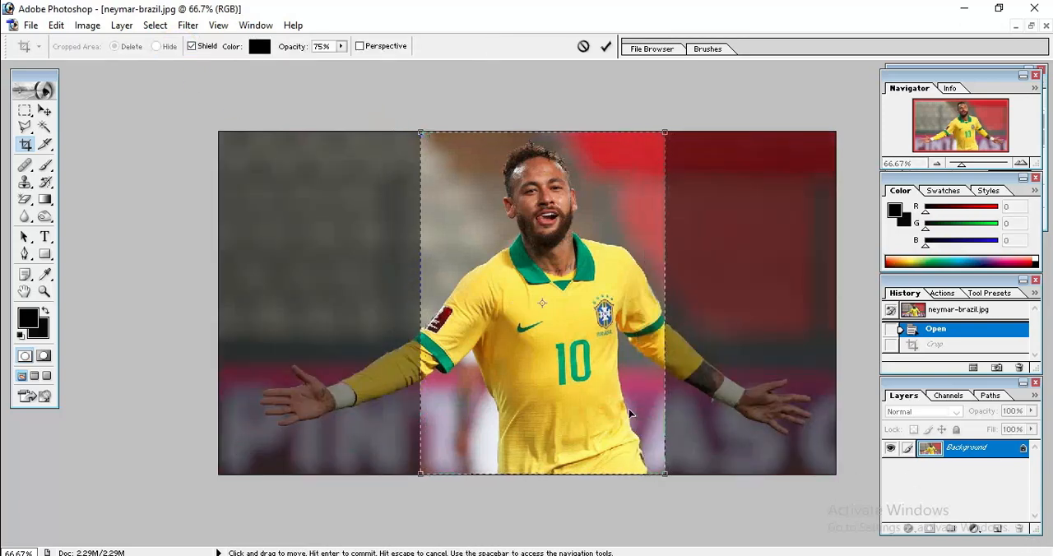
pyautogui.press('Return')
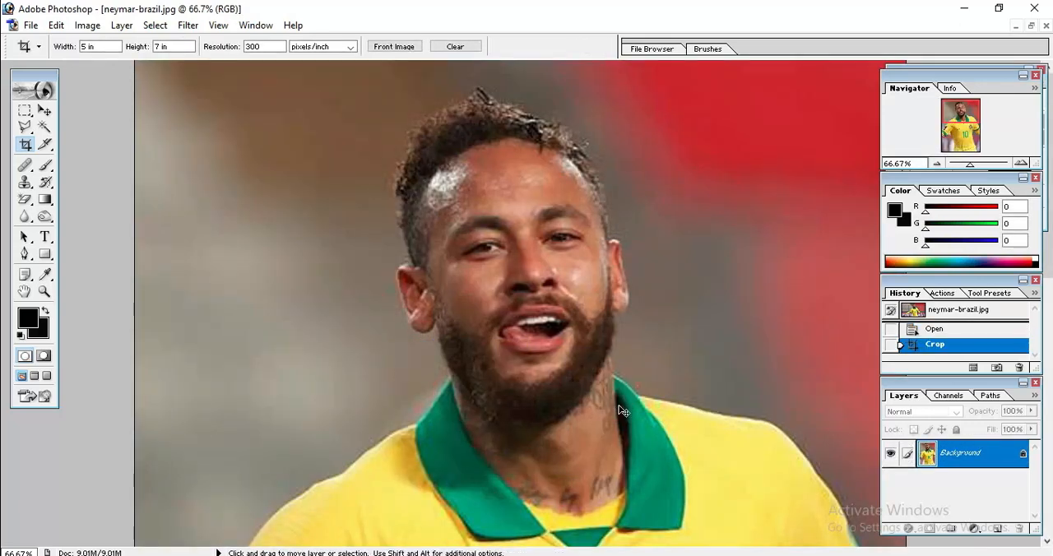
pyautogui.hotkey('ctrl', 'z')
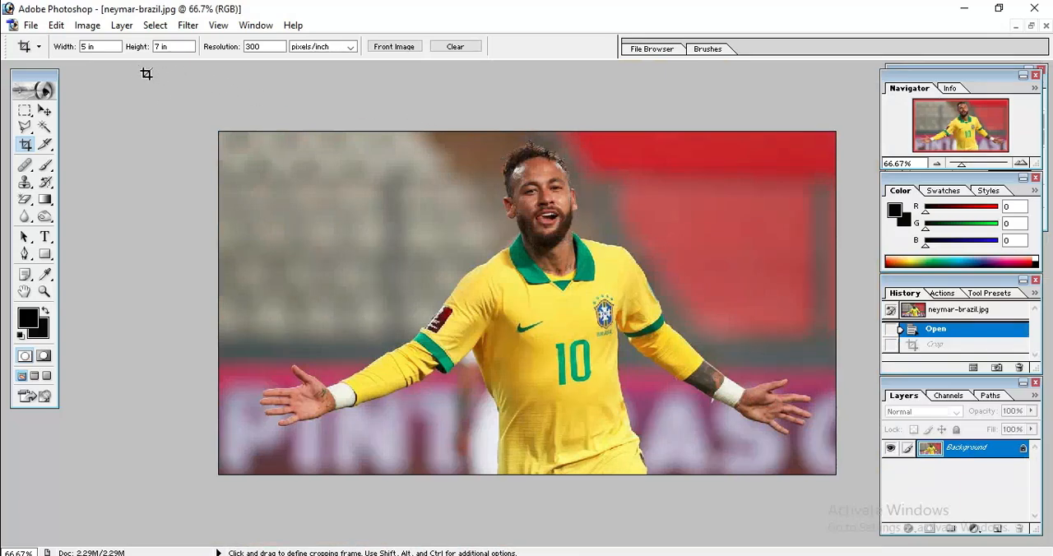
# Change the Crop tool's size to 6 in wide by 8 in high.
pyautogui.moveTo(109, 46); pyautogui.dragTo(80, 47)
pyautogui.press('BackSpace')
pyautogui.moveTo(156, 47); pyautogui.dragTo(191, 47)
pyautogui.press('BackSpace')
pyautogui.click(108, 45)
pyautogui.click(97, 46)
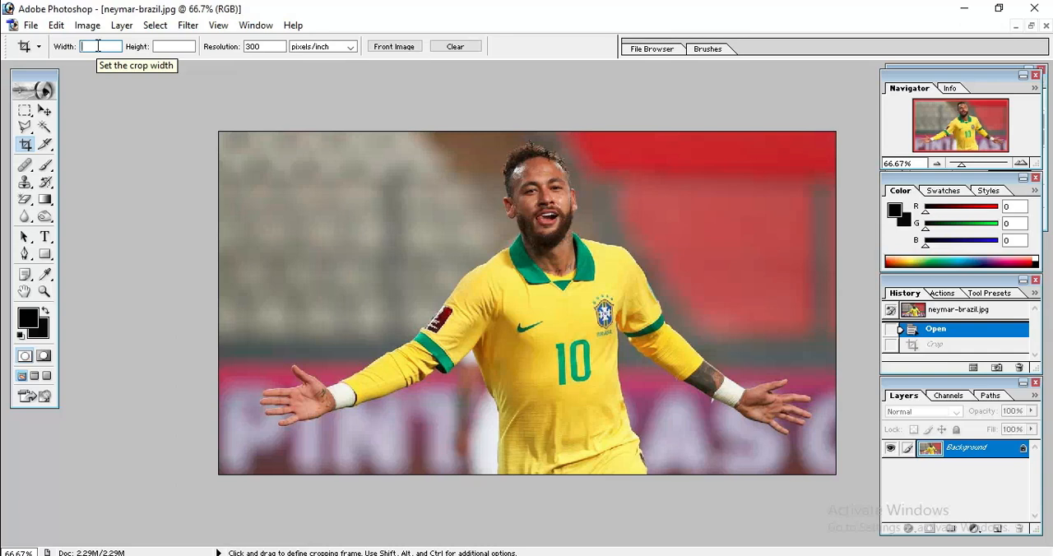
pyautogui.click(168, 46)
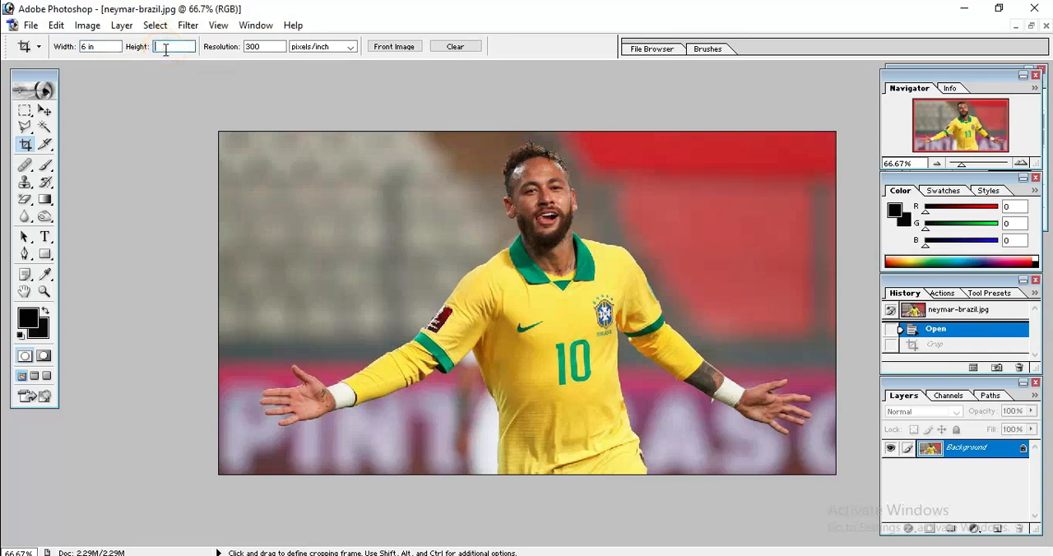
pyautogui.write('8')
# Crop the photo around the player at 6 x 8 in and undo the crop.
pyautogui.moveTo(413, 131); pyautogui.dragTo(796, 475)
pyautogui.press('Return')
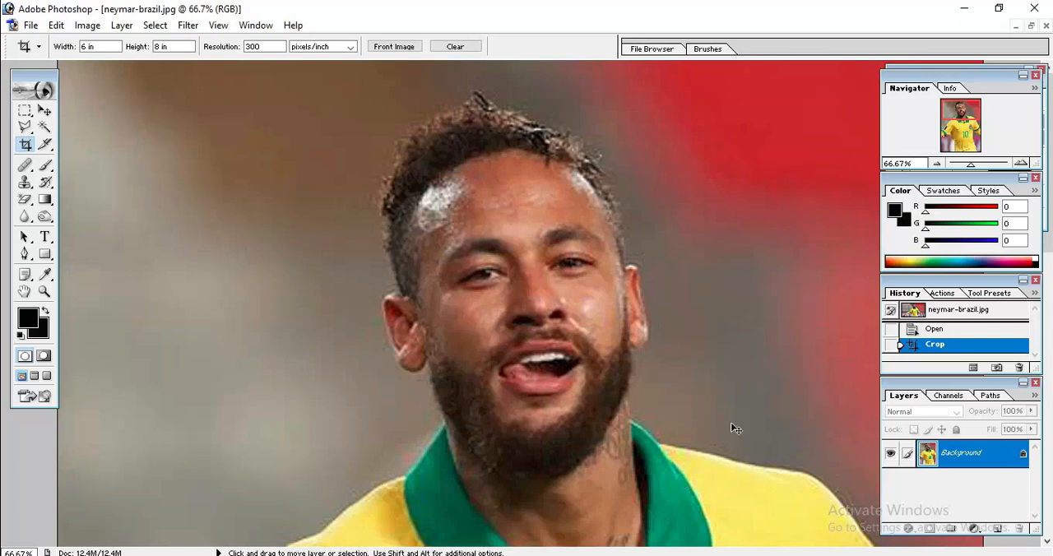
pyautogui.hotkey('ctrl', 'z')
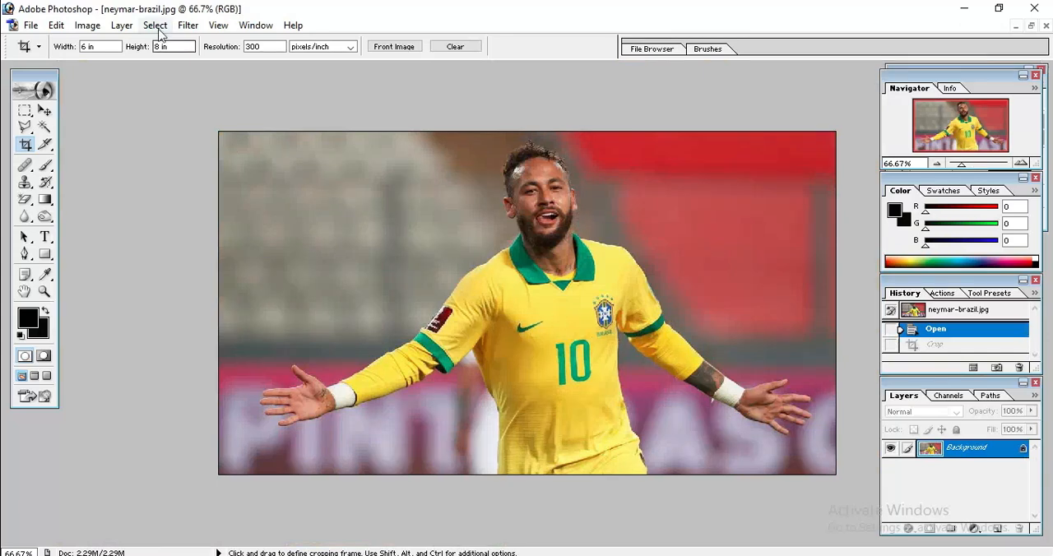
# Change the Crop tool's size to 8 in wide by 10 in high.
pyautogui.moveTo(105, 47); pyautogui.dragTo(61, 52)
pyautogui.press('BackSpace')
pyautogui.moveTo(175, 46); pyautogui.dragTo(129, 55)
pyautogui.press('BackSpace')
pyautogui.click(112, 47)
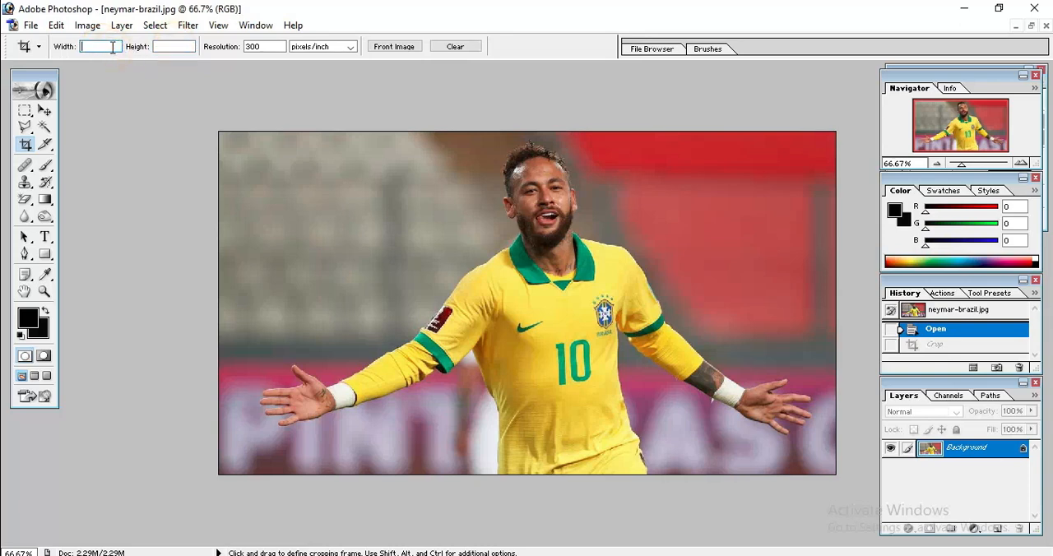
pyautogui.write('8')
pyautogui.click(182, 50)
pyautogui.write('10')
# Crop the photo around the player at 8 x 10 in, look over the result and undo the crop.
pyautogui.moveTo(402, 132); pyautogui.dragTo(676, 474)
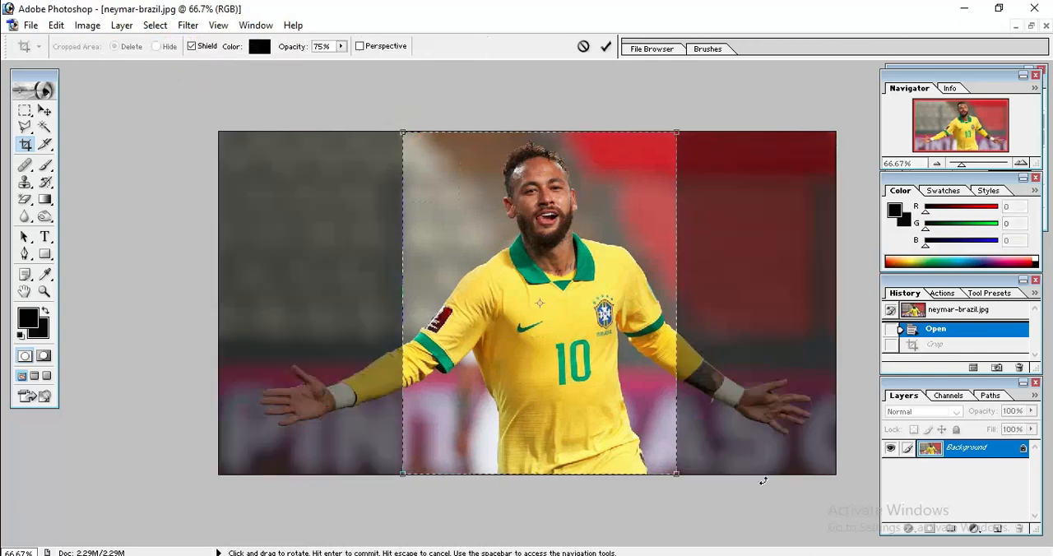
pyautogui.press('Return')
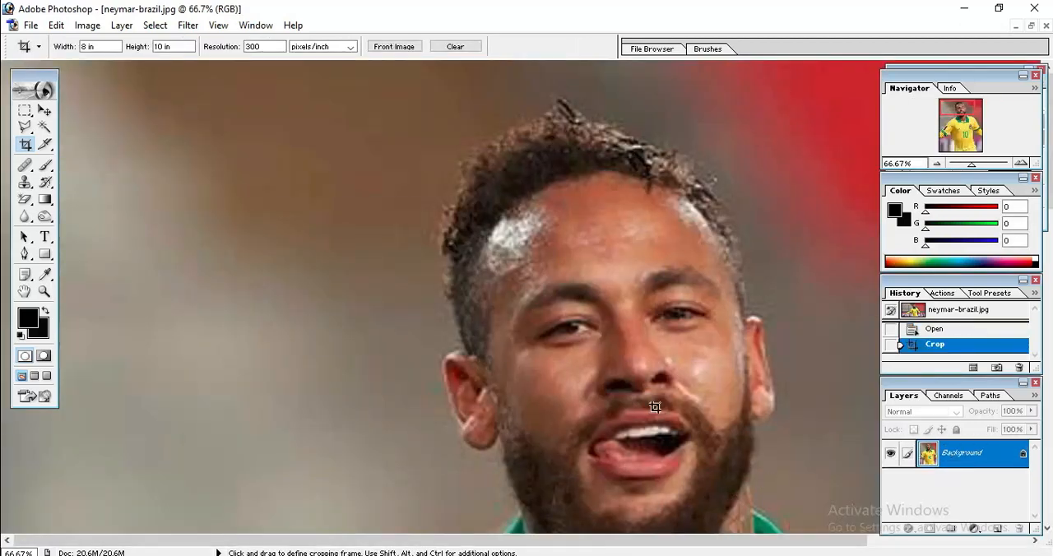
pyautogui.scroll(-8, 655, 408)
pyautogui.scroll(-10, 712, 380)
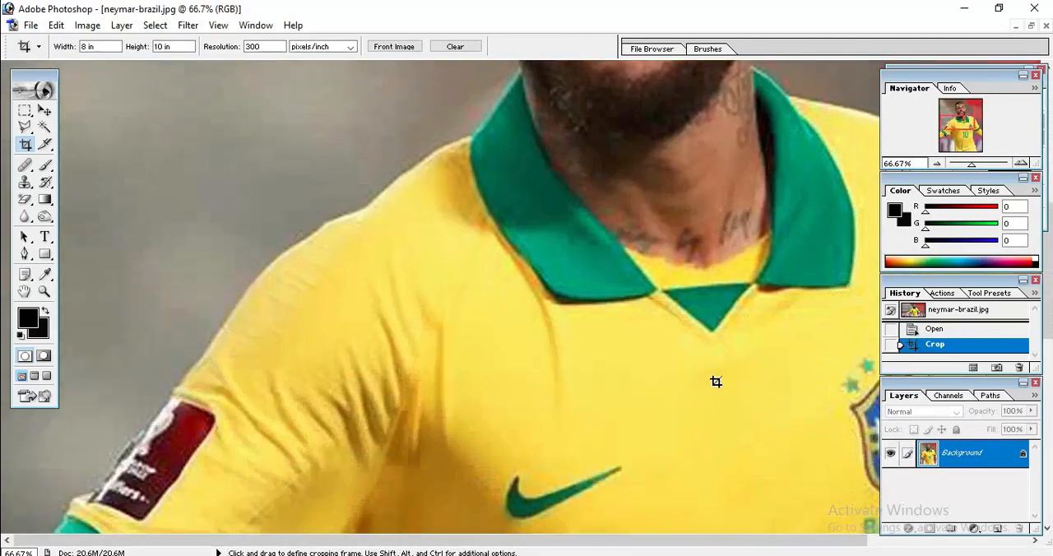
pyautogui.scroll(-5, 675, 355)
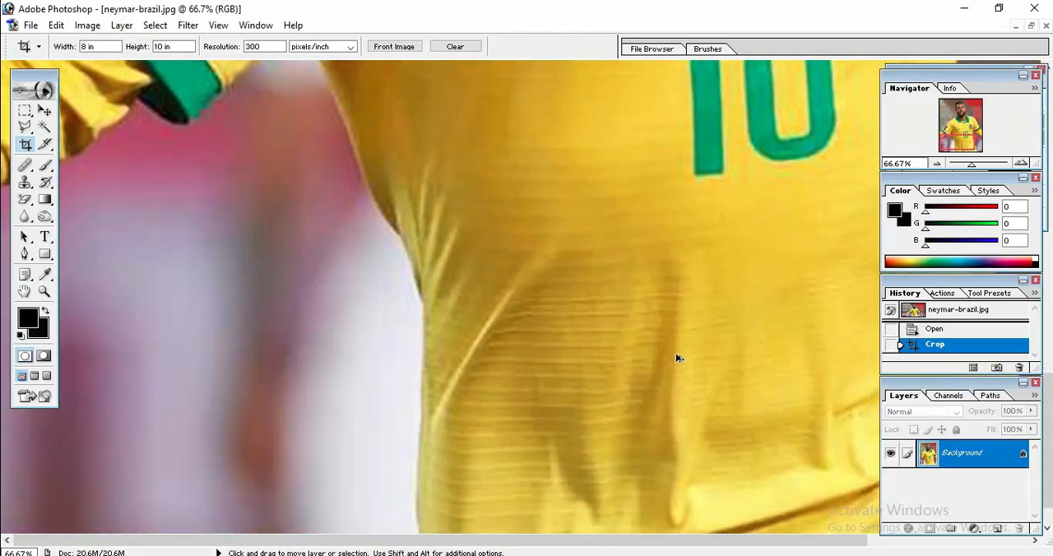
pyautogui.hotkey('ctrl', 'z')
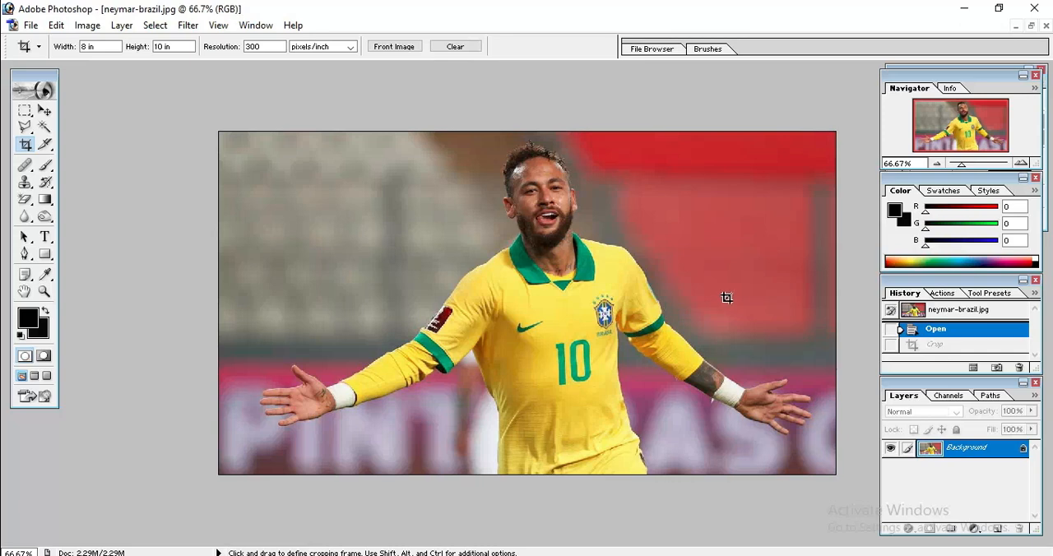
# Set the Crop tool's size to 8 in wide by 12 in high.
pyautogui.click(110, 47)
pyautogui.doubleClick(103, 47)
pyautogui.click(178, 46)
pyautogui.doubleClick(178, 46)
pyautogui.press('BackSpace')
# Crop the photo around the player at 8 x 12 in and undo the crop.
pyautogui.moveTo(405, 132); pyautogui.dragTo(943, 481)
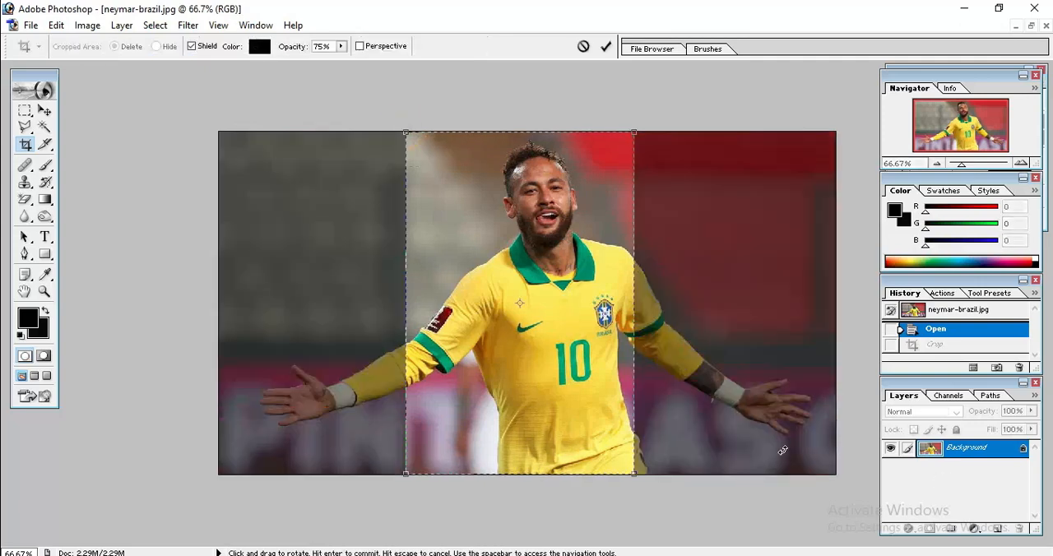
pyautogui.press('Return')
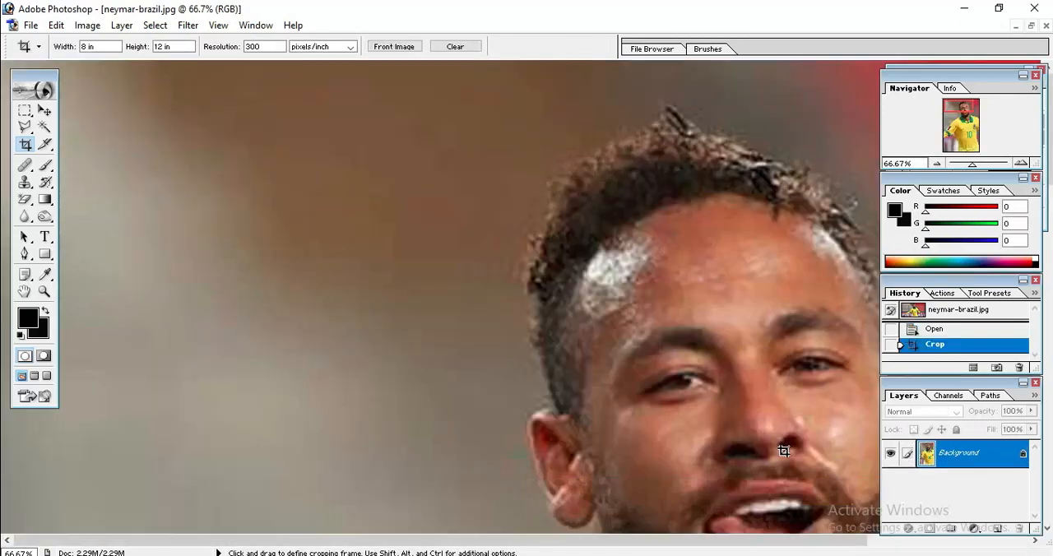
pyautogui.hotkey('ctrl', 'z')
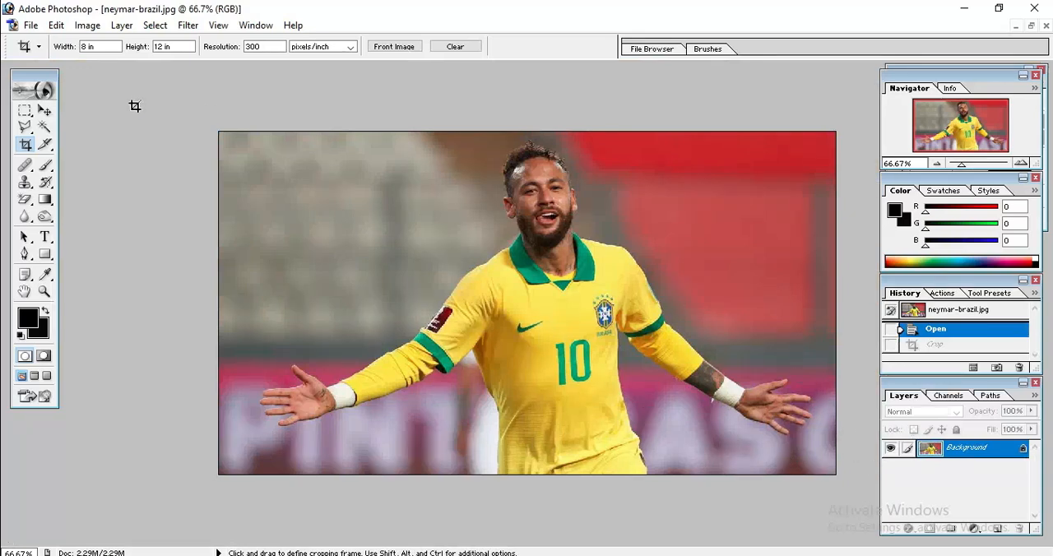
# Change the Crop tool's size to 10 in wide by 12 in high.
pyautogui.doubleClick(94, 46)
pyautogui.press('BackSpace')
pyautogui.click(175, 44)
pyautogui.press('BackSpace')
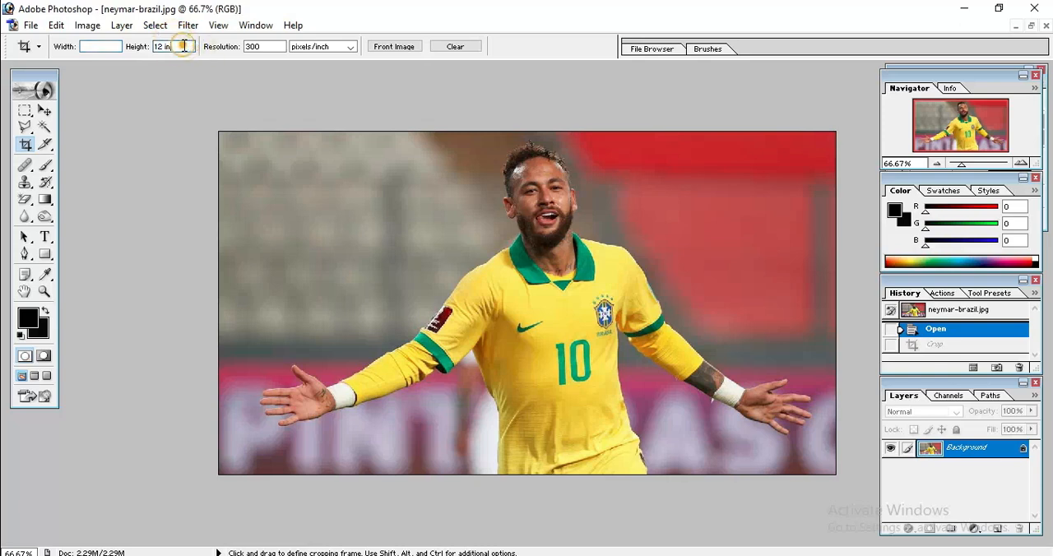
pyautogui.press('BackSpace')
pyautogui.press('BackSpace')
pyautogui.press('BackSpace')
pyautogui.press('BackSpace')
pyautogui.click(108, 47)
pyautogui.write('10')
pyautogui.click(170, 46)
pyautogui.write('12')
# Crop the photo around the player at 10 x 12 in, clear the Crop tool's size and undo the crop.
pyautogui.moveTo(383, 131); pyautogui.dragTo(825, 499)
pyautogui.moveTo(607, 375); pyautogui.dragTo(616, 375)
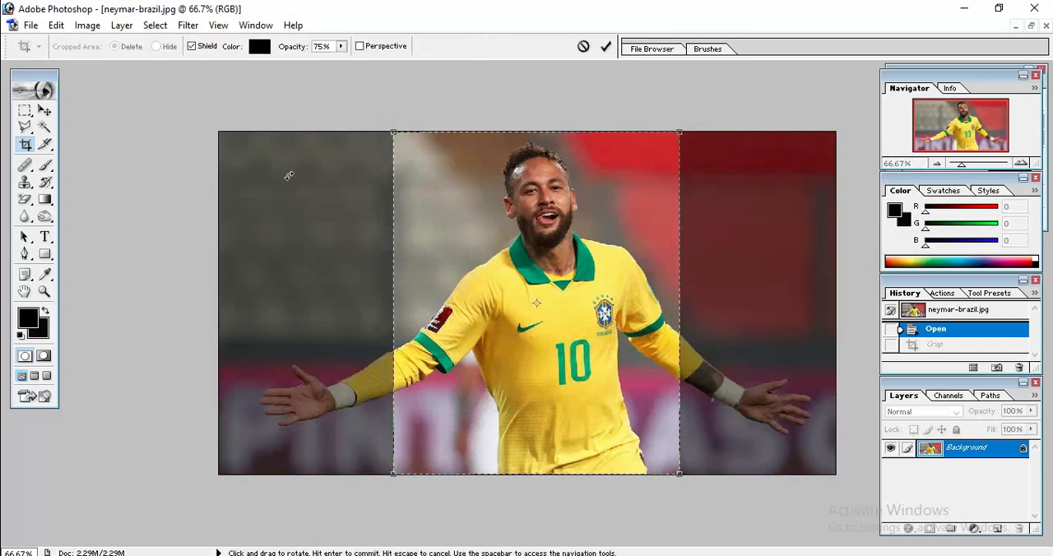
pyautogui.press('Return')
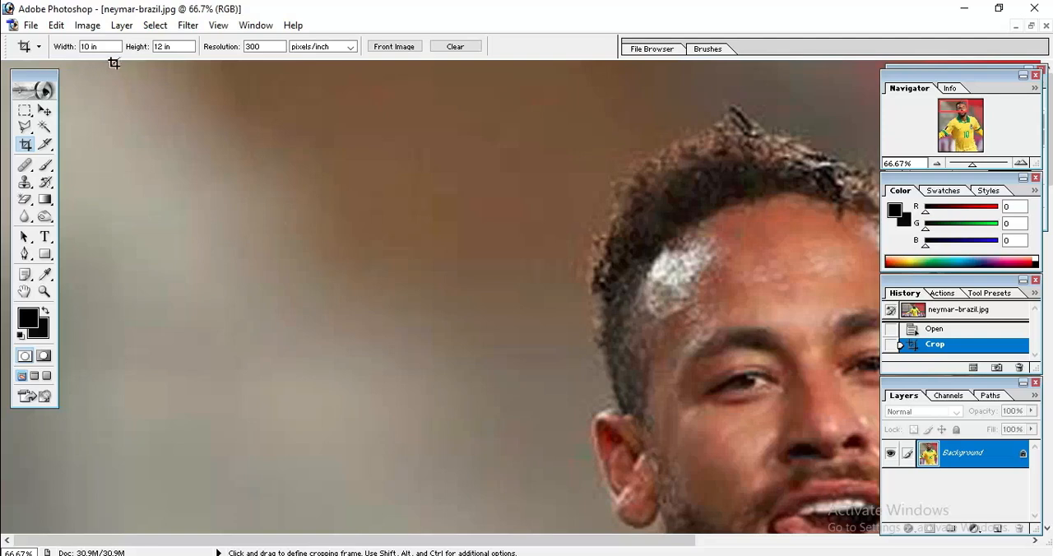
pyautogui.moveTo(105, 47); pyautogui.dragTo(42, 48)
pyautogui.press('BackSpace')
pyautogui.moveTo(181, 47); pyautogui.dragTo(107, 50)
pyautogui.press('BackSpace')
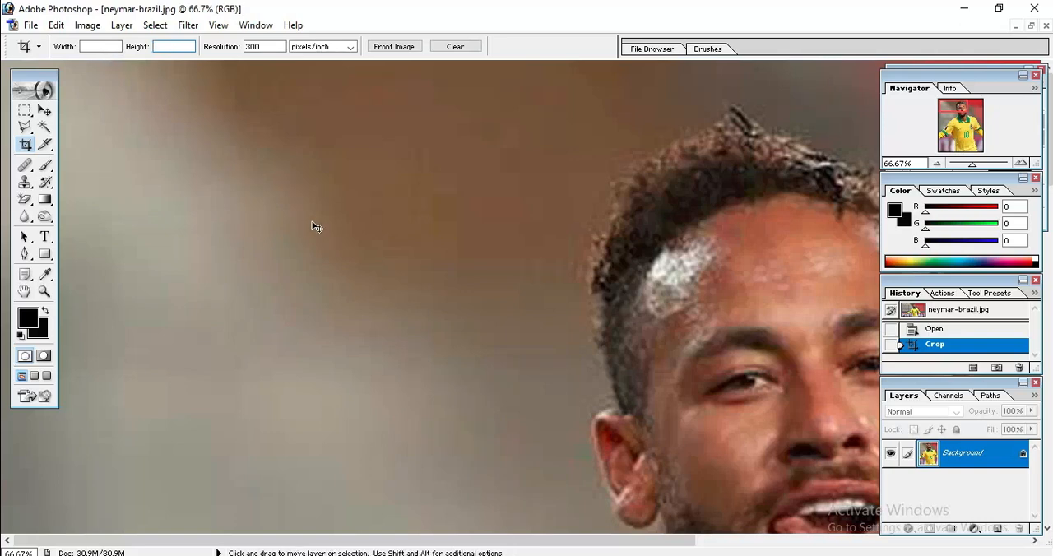
pyautogui.hotkey('ctrl', 'z')
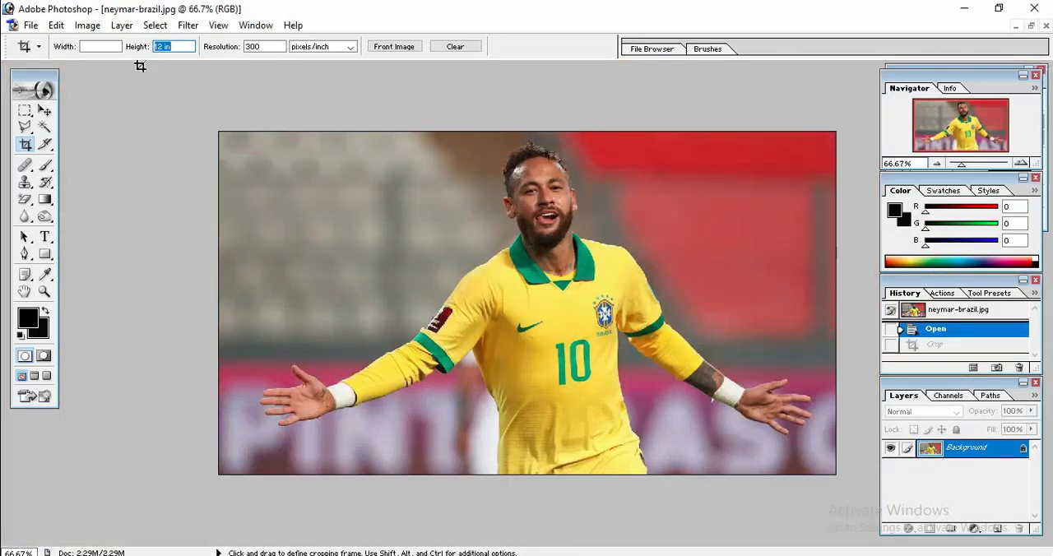
# Set the Crop tool's size to 10 in wide by 15 in high.
pyautogui.press('BackSpace')
pyautogui.click(99, 47)
pyautogui.click(175, 47)
pyautogui.moveTo(177, 43); pyautogui.dragTo(95, 36)
pyautogui.click(95, 47)
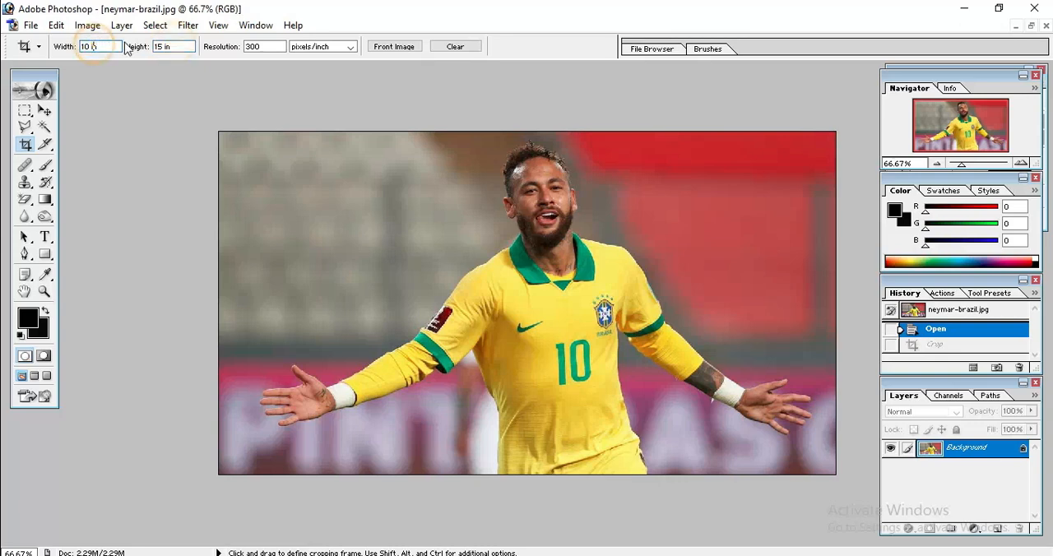
pyautogui.press('Tab')
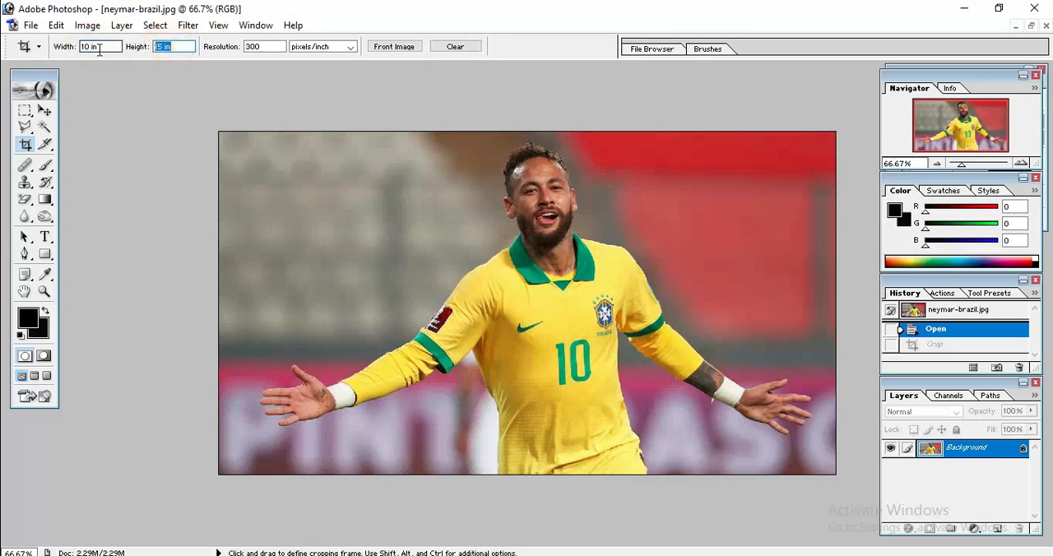
# Replace the Crop tool's size with 12 in wide by 18 in high.
pyautogui.moveTo(115, 46); pyautogui.dragTo(71, 47)
pyautogui.press('BackSpace')
pyautogui.click(174, 47)
pyautogui.press('BackSpace')
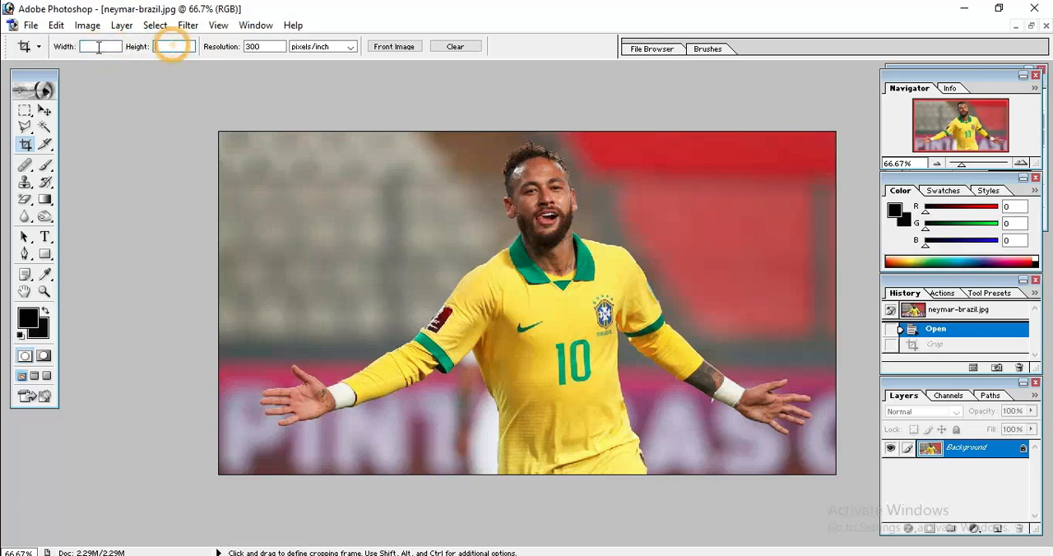
pyautogui.click(95, 47)
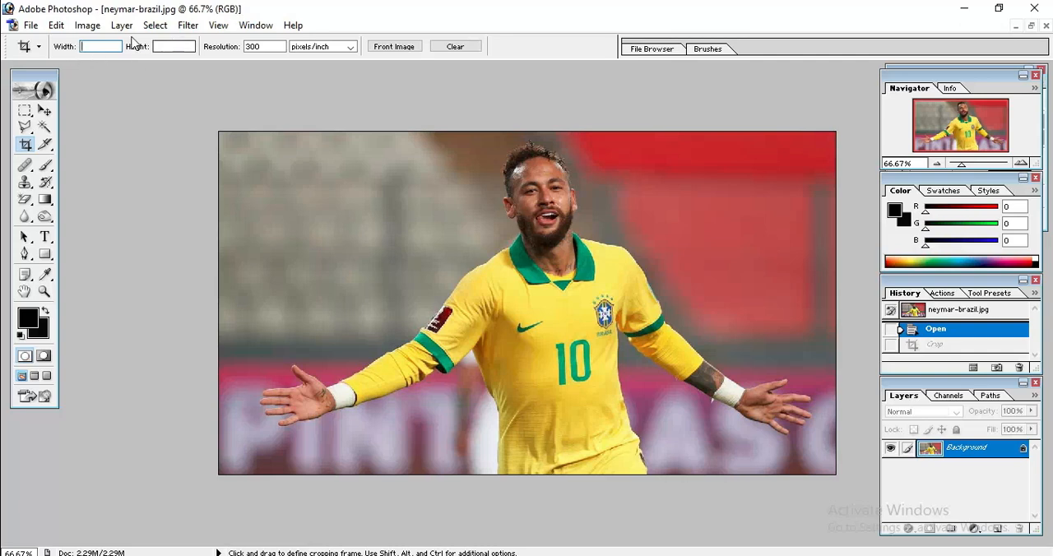
pyautogui.write('12')
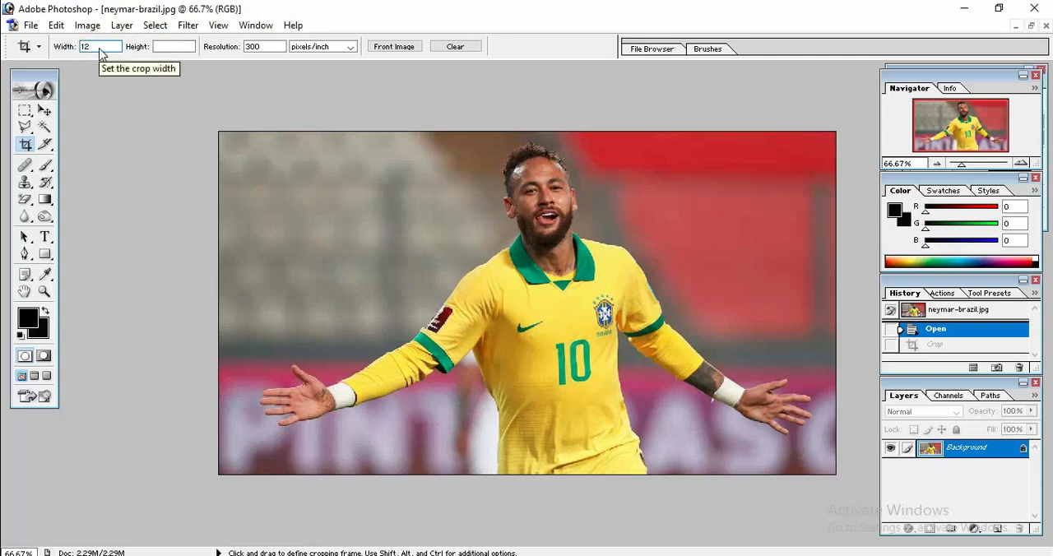
pyautogui.click(175, 45)
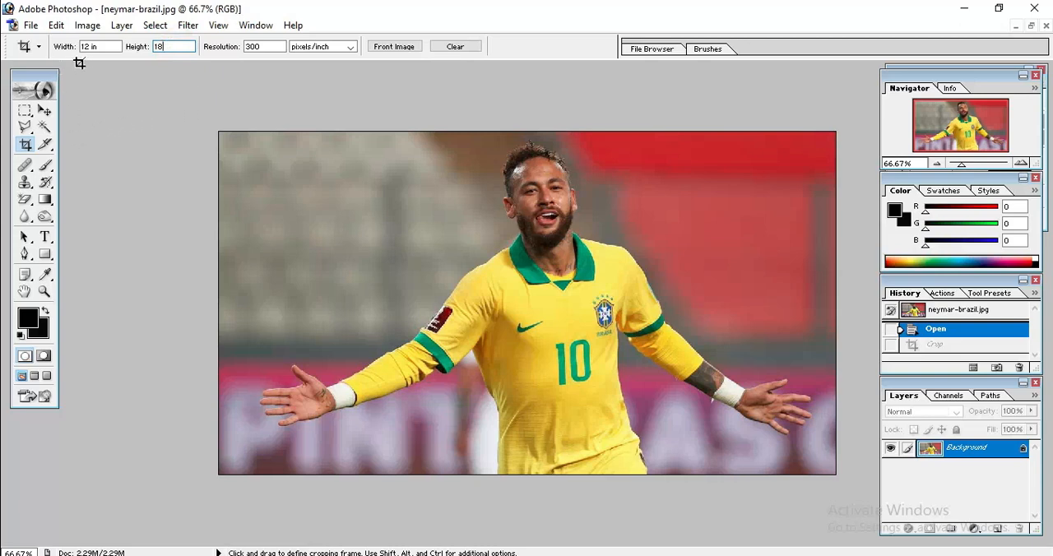
# Set the Crop tool's size to 1.5 in wide by 1.9 in high and crop the photo around the player.
pyautogui.doubleClick(102, 46)
pyautogui.press('BackSpace')
pyautogui.doubleClick(189, 47)
pyautogui.press('BackSpace')
pyautogui.click(88, 46)
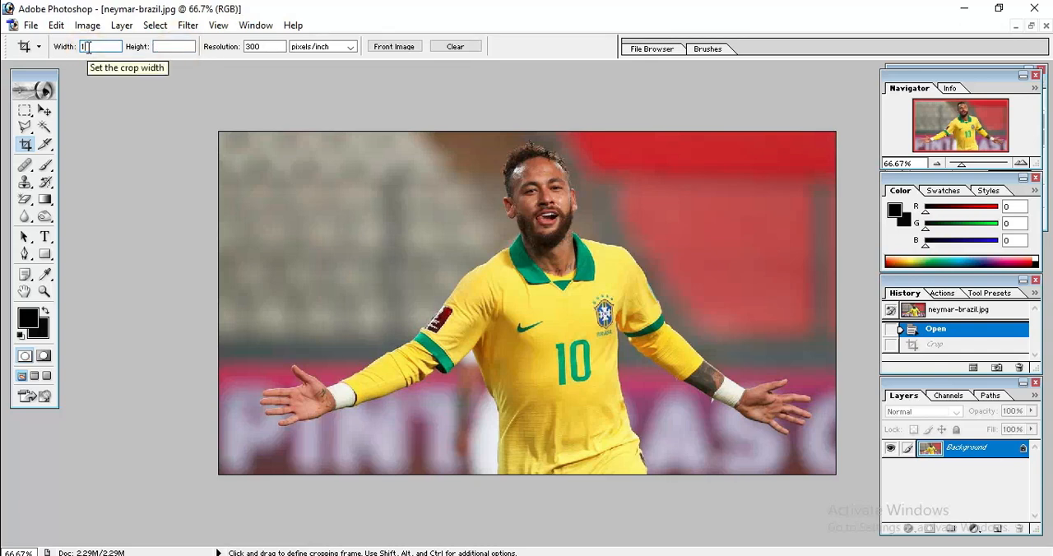
pyautogui.write('1.5')
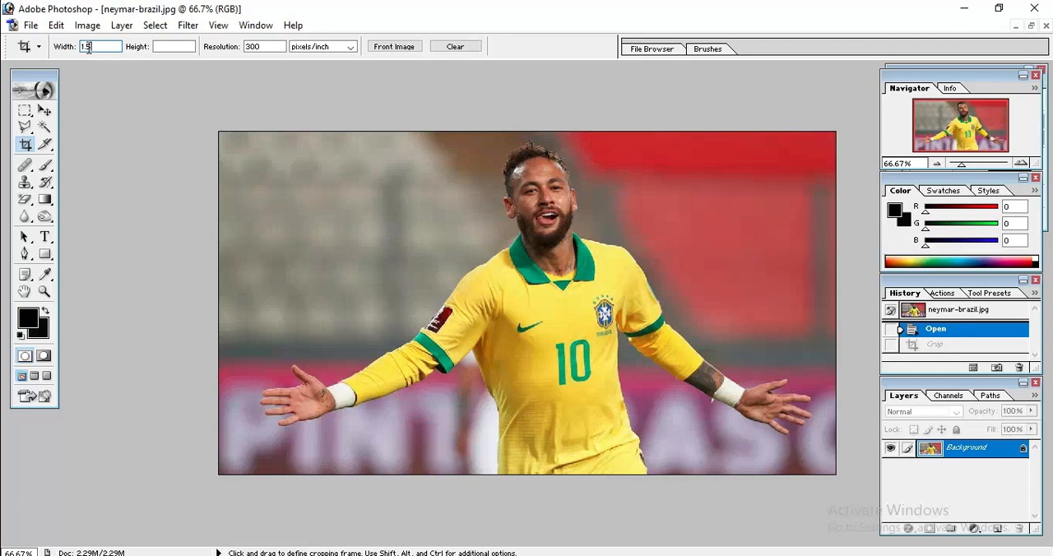
pyautogui.click(168, 49)
pyautogui.write('1.9')
pyautogui.moveTo(434, 131)
pyautogui.mouseDown()
pyautogui.moveTo(622, 321)
pyautogui.moveTo(584, 325)
pyautogui.moveTo(631, 322)
pyautogui.moveTo(782, 524)
pyautogui.moveTo(762, 518)
pyautogui.mouseUp()
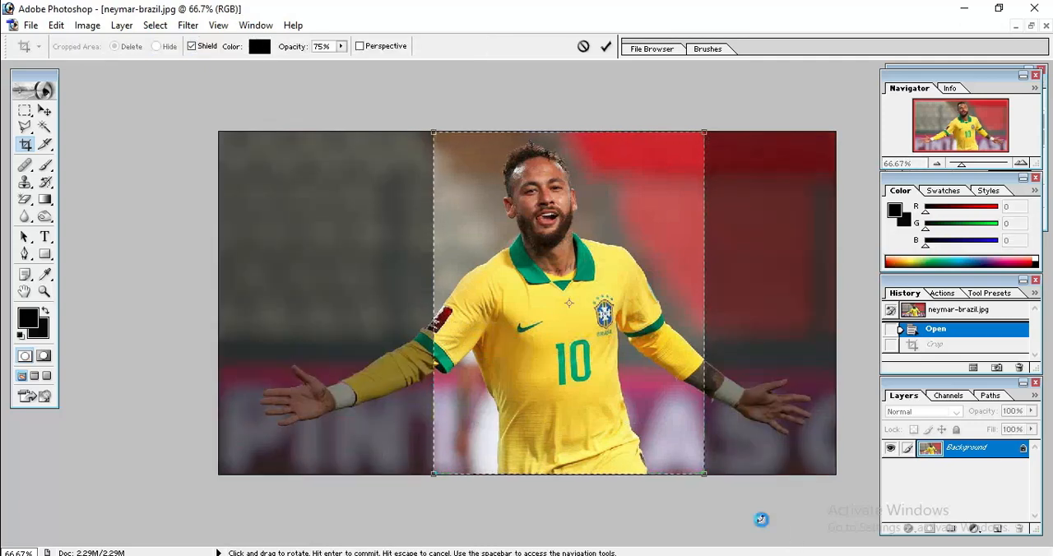
pyautogui.press('Return')
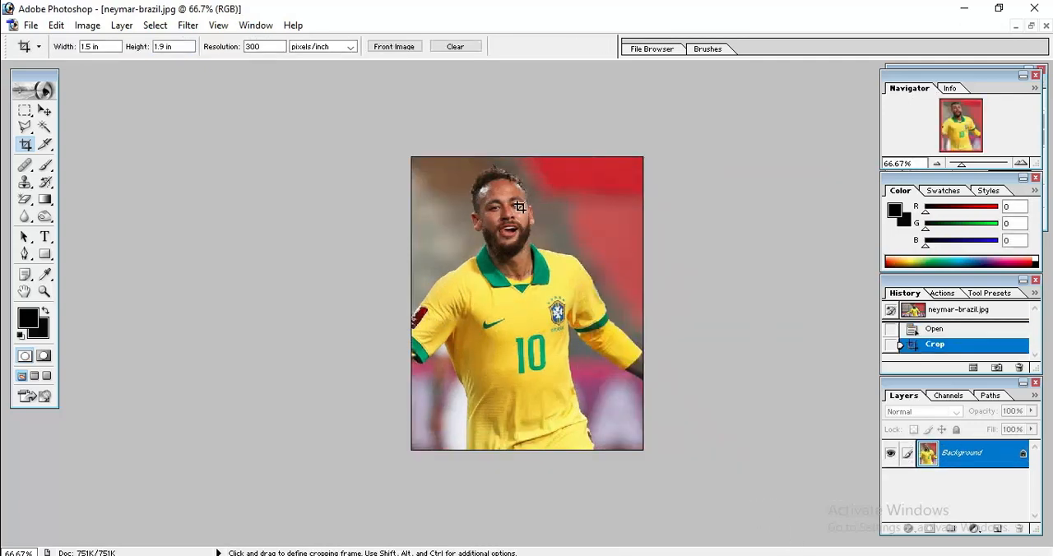